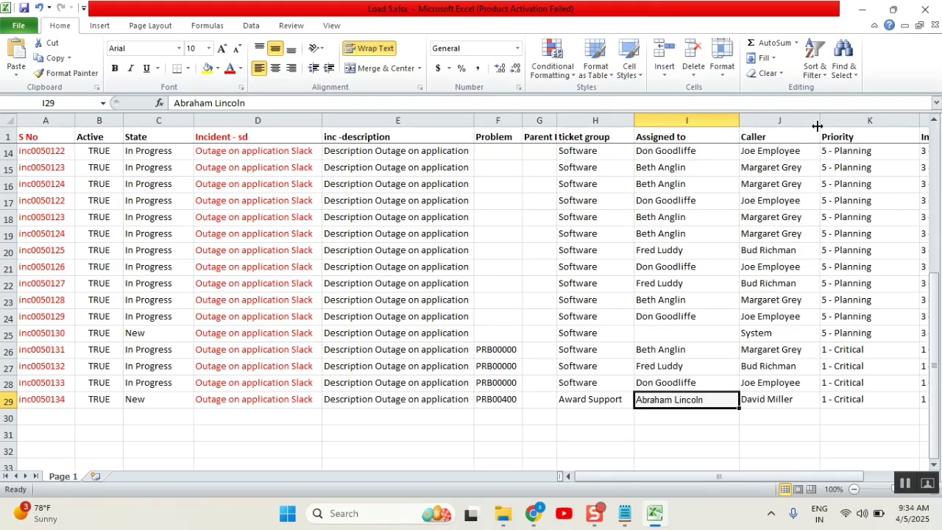
{"action": "scroll", "coordinate": [817, 126], "scroll_direction": "up", "scroll_amount": 5}
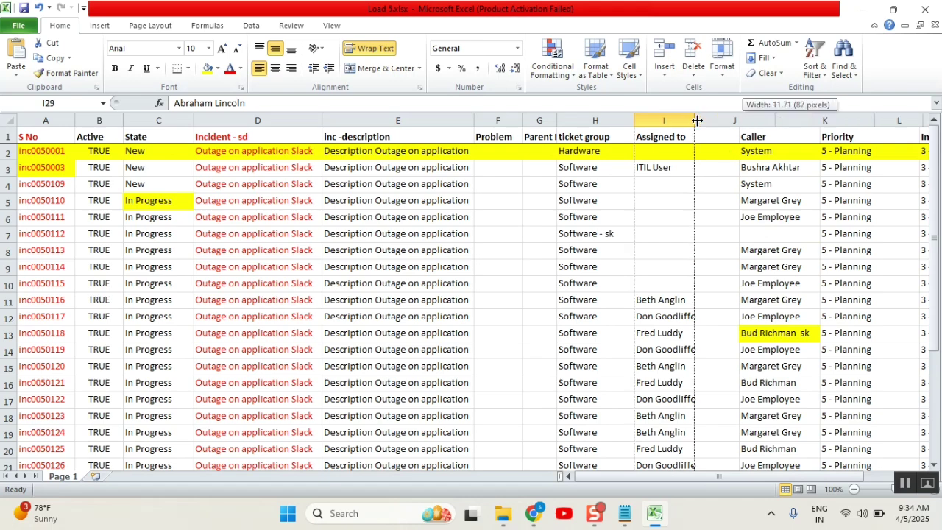
Narrow the Assigned to (column I) and Problem (column F) columns in the Load 5 sheet
{"action": "left_click_drag", "start_coordinate": [744, 121], "coordinate": [695, 121]}
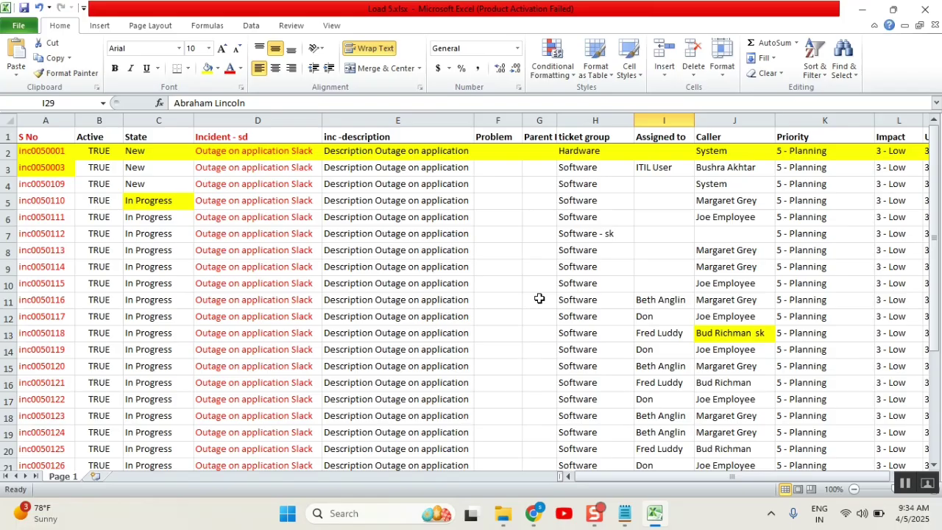
{"action": "scroll", "coordinate": [540, 298], "scroll_direction": "down", "scroll_amount": 1}
{"action": "scroll", "coordinate": [539, 298], "scroll_direction": "up", "scroll_amount": 1}
{"action": "left_click_drag", "start_coordinate": [521, 120], "coordinate": [508, 120]}
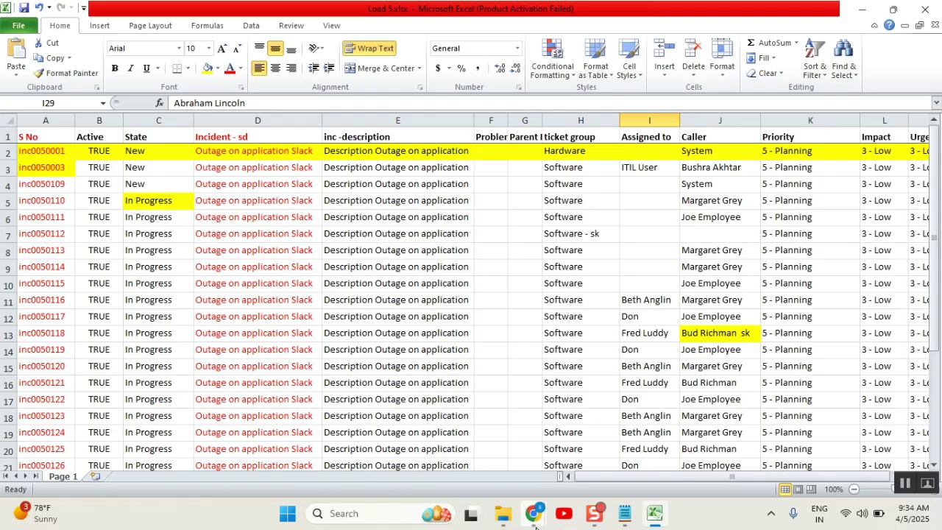
Back out to the Specify Import set and Transform map page, then minimize Chrome and Excel
{"action": "mouse_move", "coordinate": [533, 513]}
{"action": "left_click", "coordinate": [415, 455]}
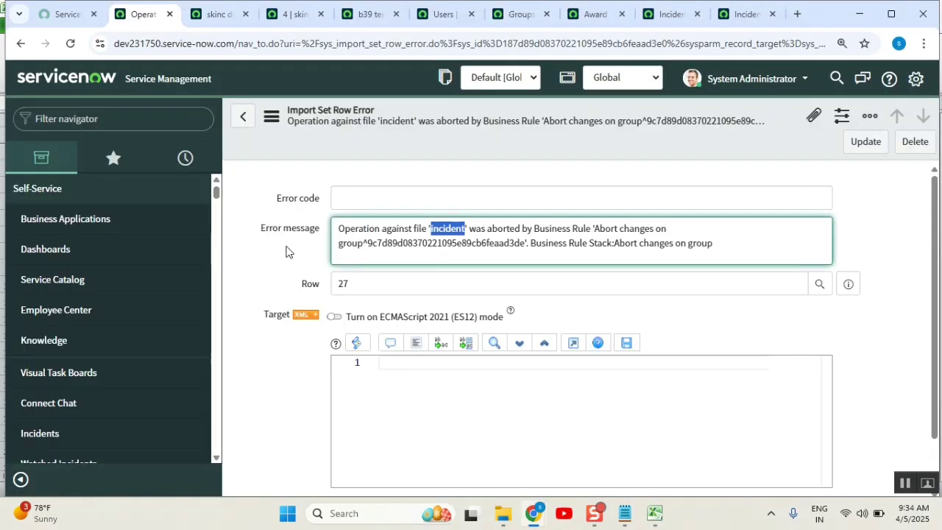
{"action": "left_click", "coordinate": [20, 43]}
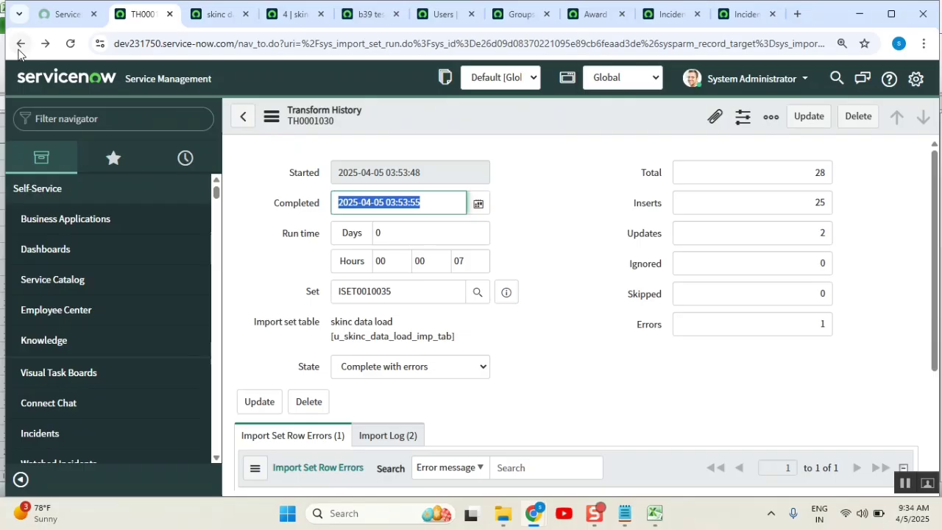
{"action": "left_click", "coordinate": [21, 43]}
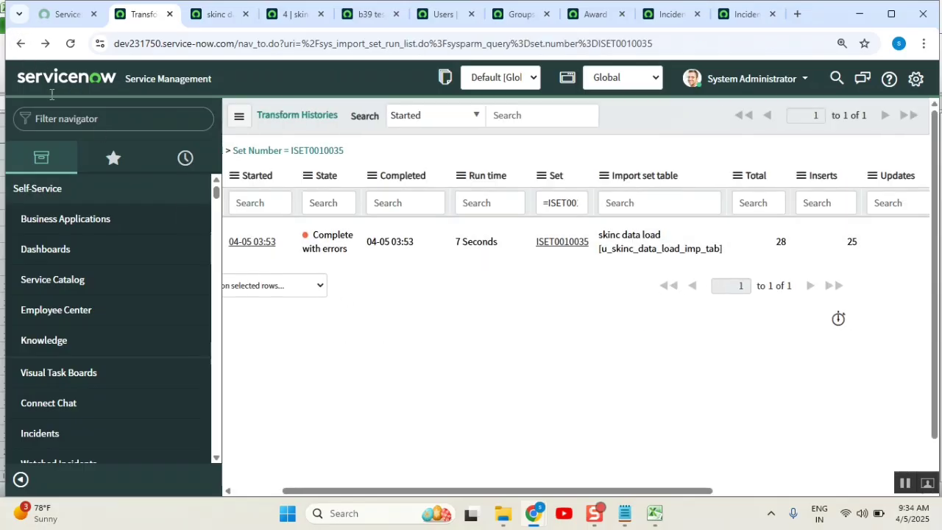
{"action": "left_click", "coordinate": [21, 43]}
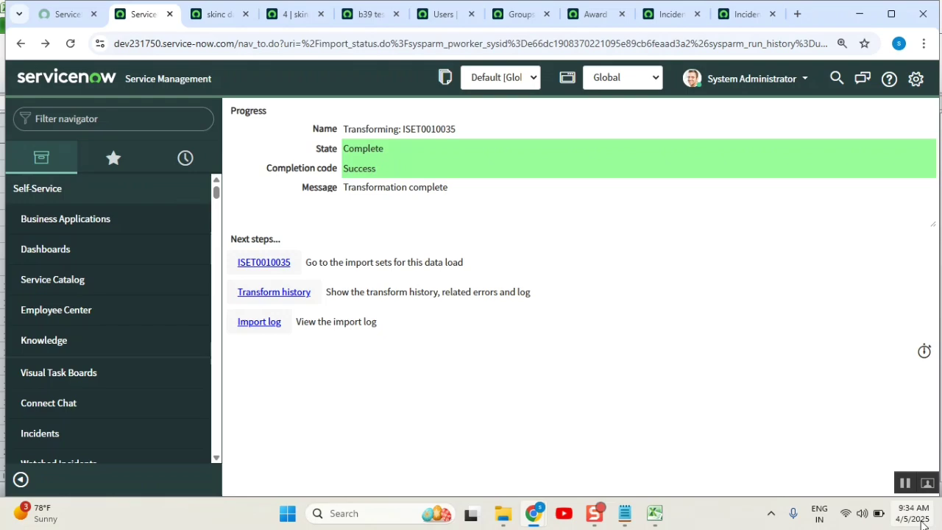
{"action": "left_click", "coordinate": [21, 44]}
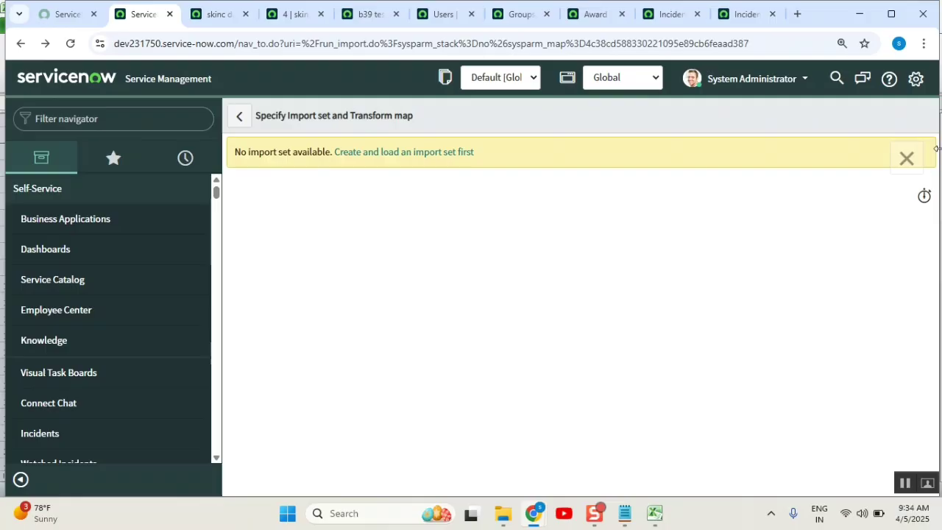
{"action": "left_click", "coordinate": [861, 16]}
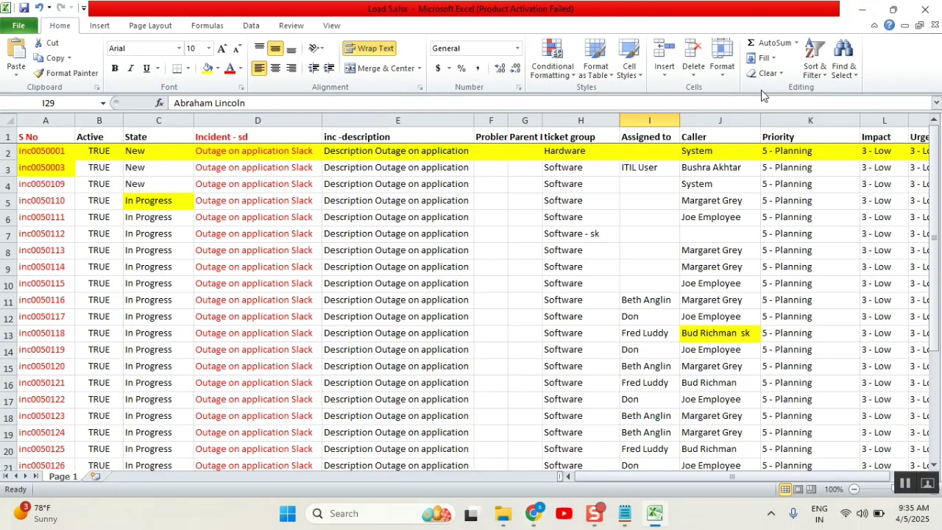
{"action": "left_click", "coordinate": [867, 22]}
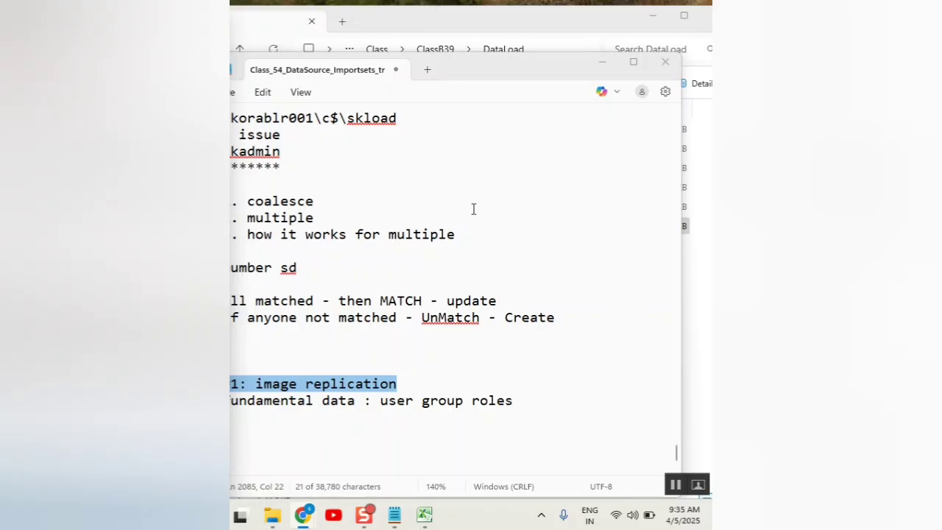
{"action": "left_click", "coordinate": [314, 200]}
{"action": "mouse_move", "coordinate": [474, 69]}
{"action": "left_mouse_down"}
{"action": "mouse_move", "coordinate": [587, 47]}
{"action": "mouse_move", "coordinate": [560, 58]}
{"action": "left_mouse_up"}
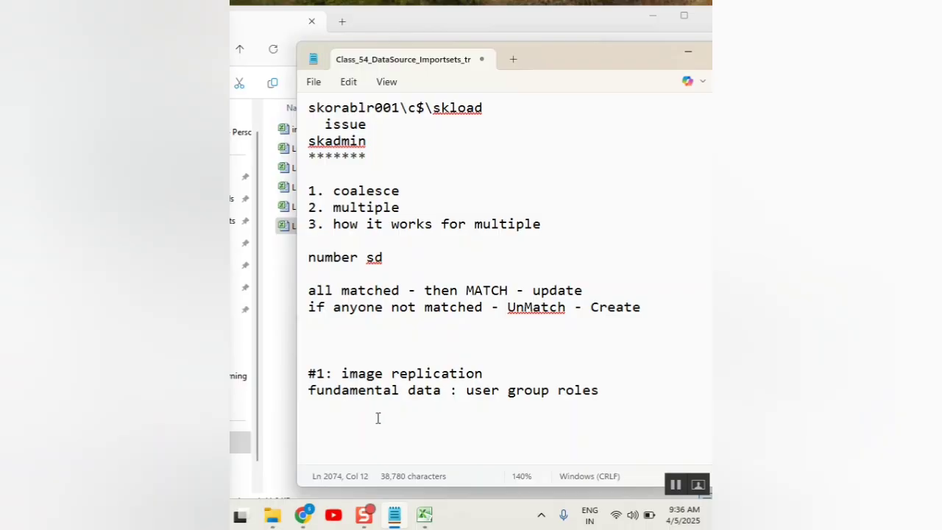
{"action": "scroll", "coordinate": [401, 335], "scroll_direction": "up", "scroll_amount": 2}
{"action": "scroll", "coordinate": [401, 335], "scroll_direction": "down", "scroll_amount": 1}
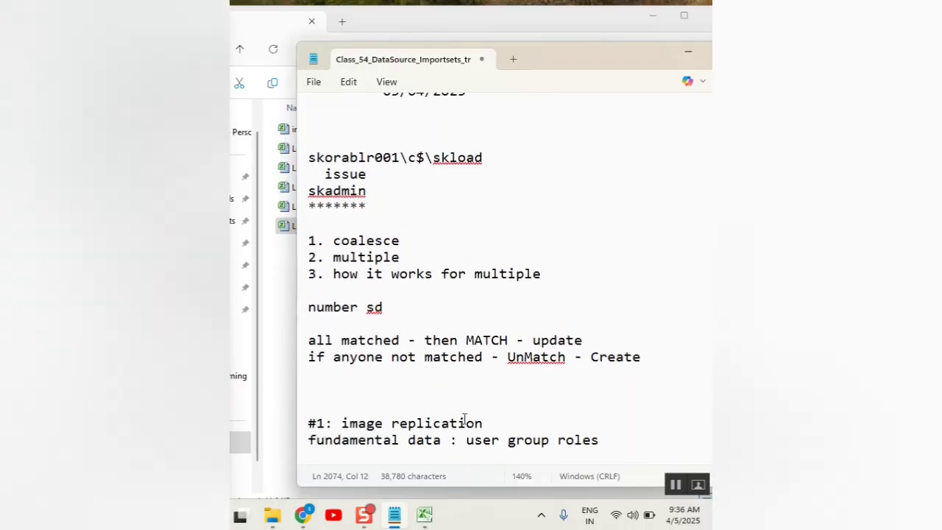
{"action": "left_click_drag", "start_coordinate": [484, 423], "coordinate": [309, 414]}
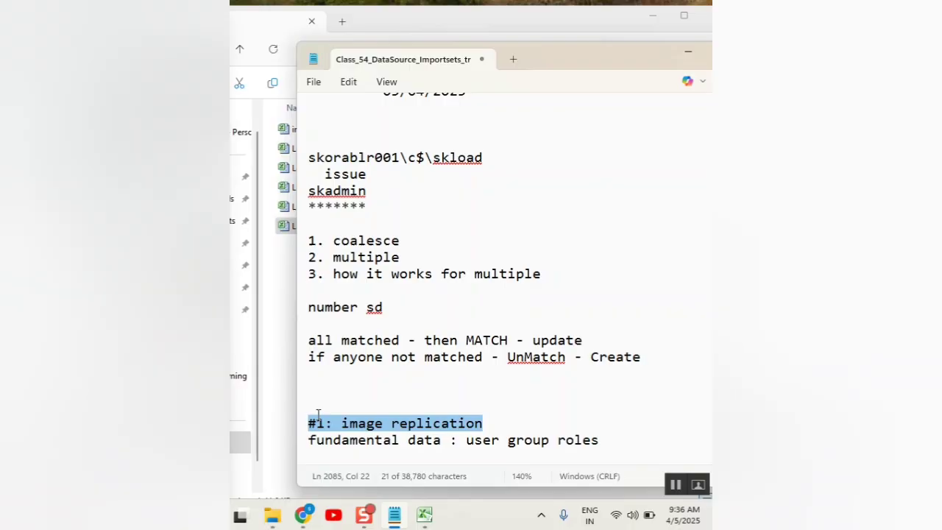
{"action": "scroll", "coordinate": [318, 414], "scroll_direction": "down", "scroll_amount": 1}
{"action": "scroll", "coordinate": [319, 414], "scroll_direction": "down", "scroll_amount": 1}
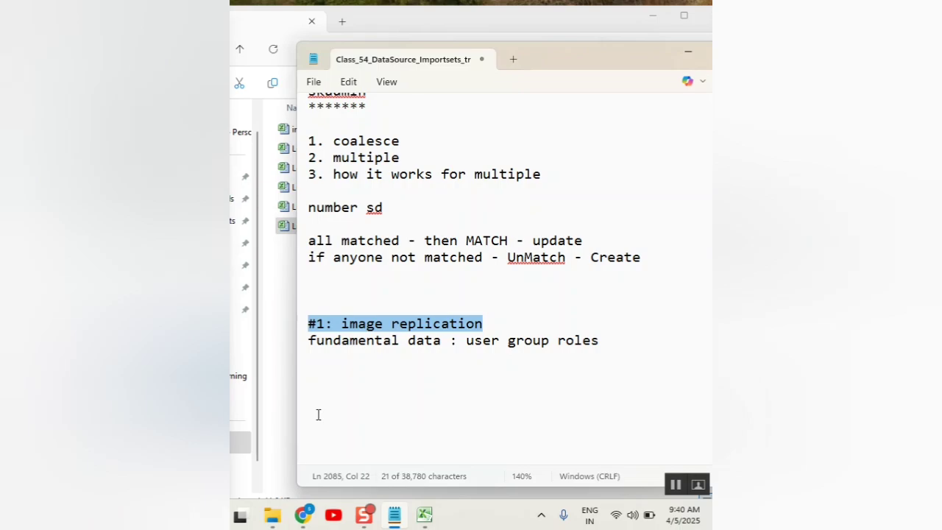
{"action": "left_click", "coordinate": [318, 416]}
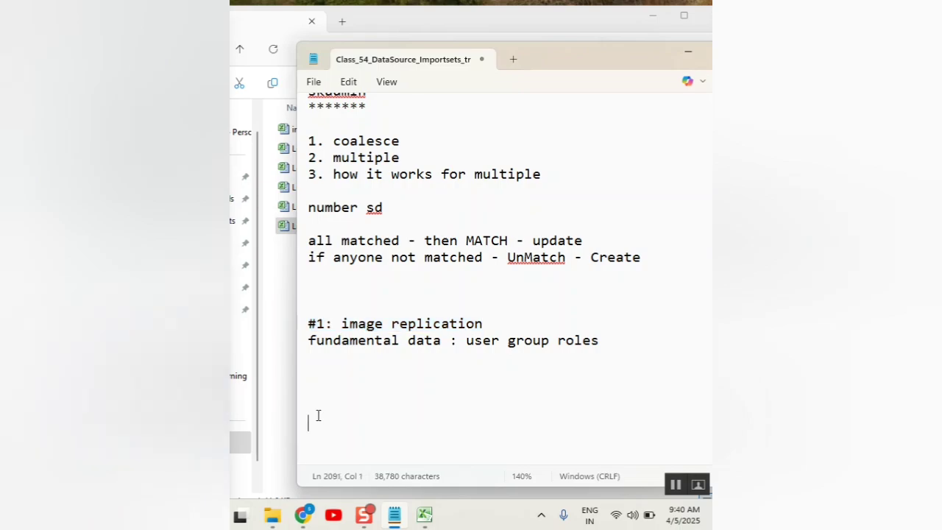
{"action": "scroll", "coordinate": [318, 416], "scroll_direction": "down", "scroll_amount": 2}
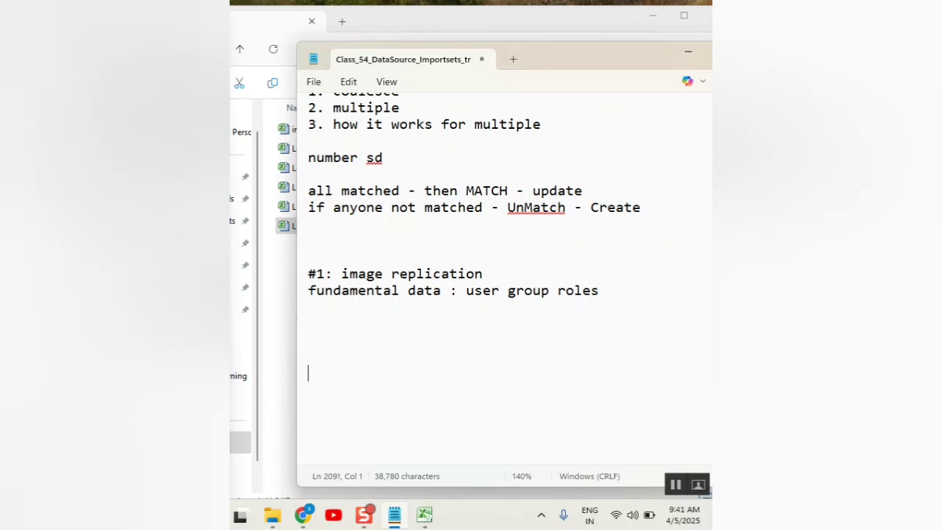
{"action": "scroll", "coordinate": [411, 366], "scroll_direction": "down", "scroll_amount": 1}
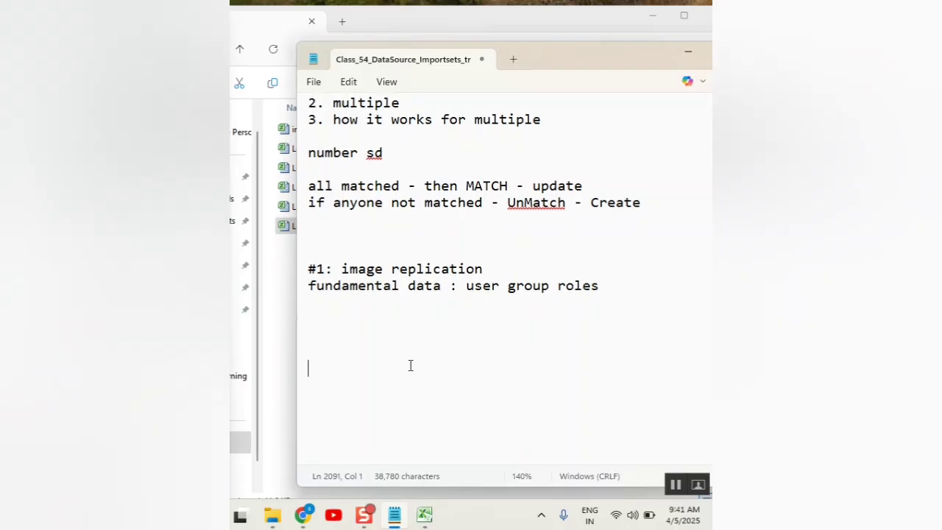
{"action": "scroll", "coordinate": [410, 366], "scroll_direction": "down", "scroll_amount": 1}
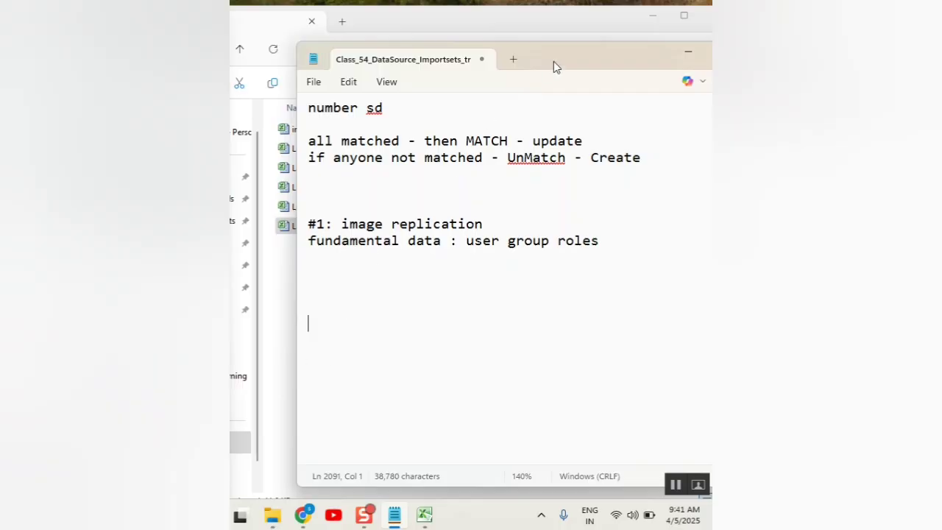
{"action": "left_click_drag", "start_coordinate": [553, 61], "coordinate": [536, 43]}
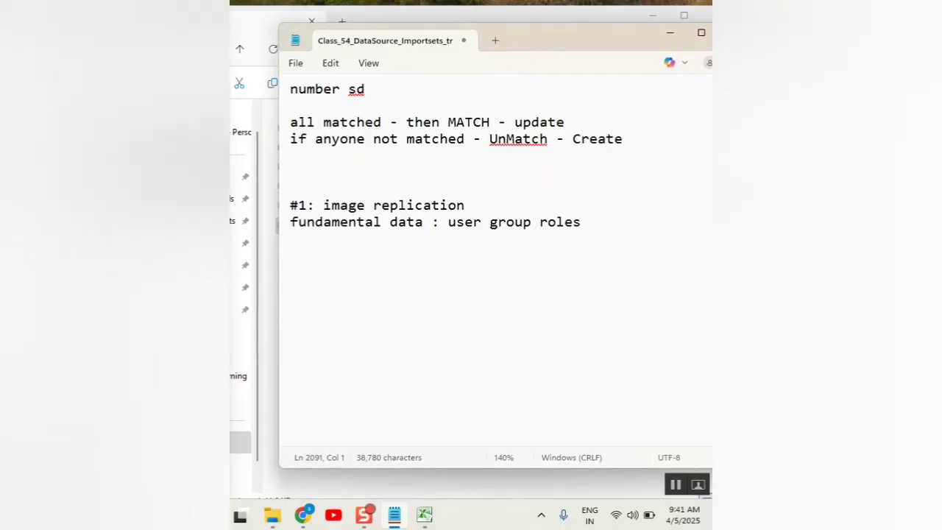